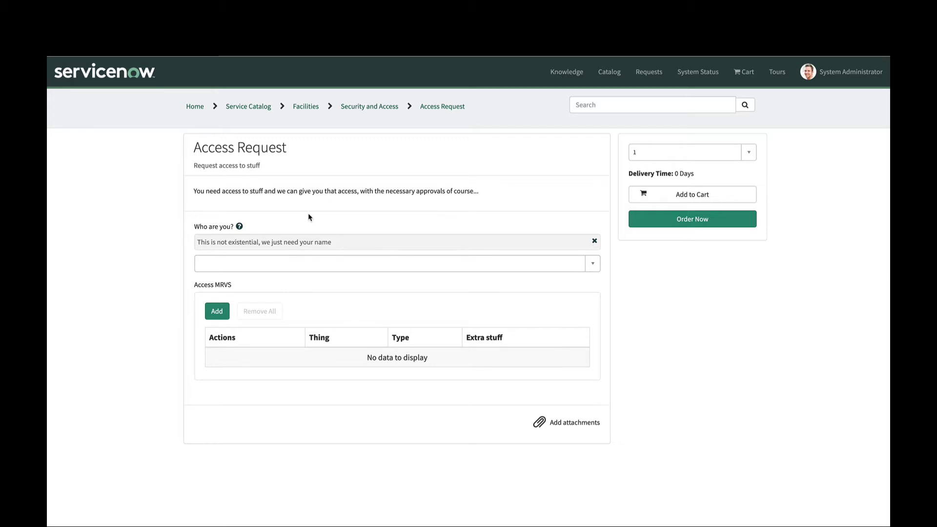
Select the requester and add an access row Thing 1 with Read and 'Lots of stuff'.
left_click(308, 270)
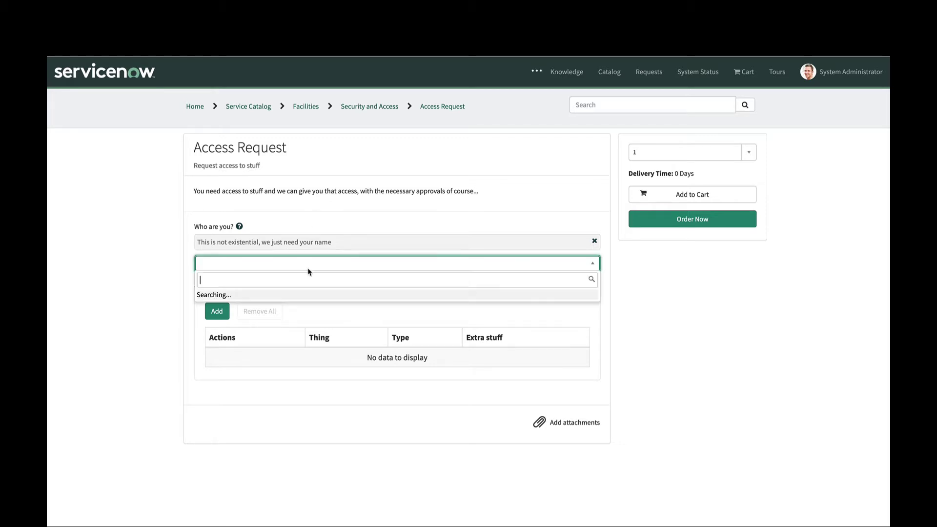
left_click(295, 296)
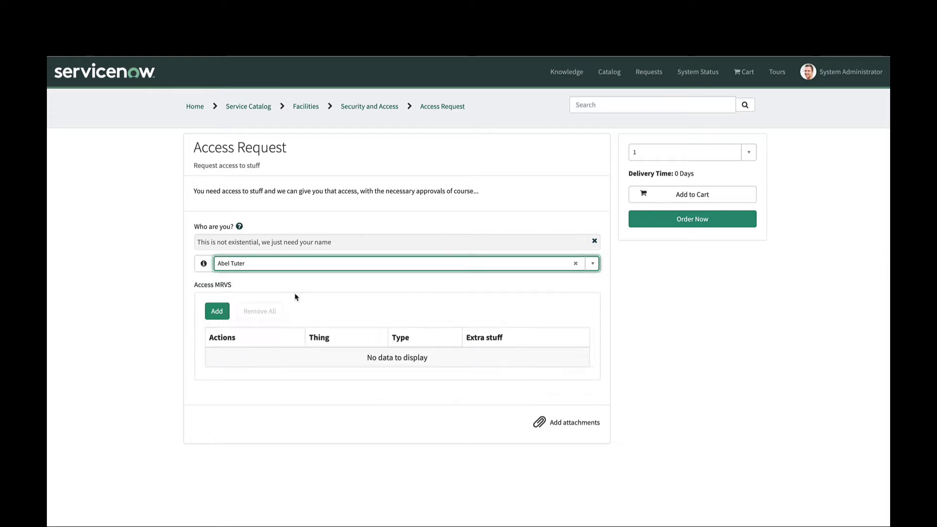
left_click(215, 312)
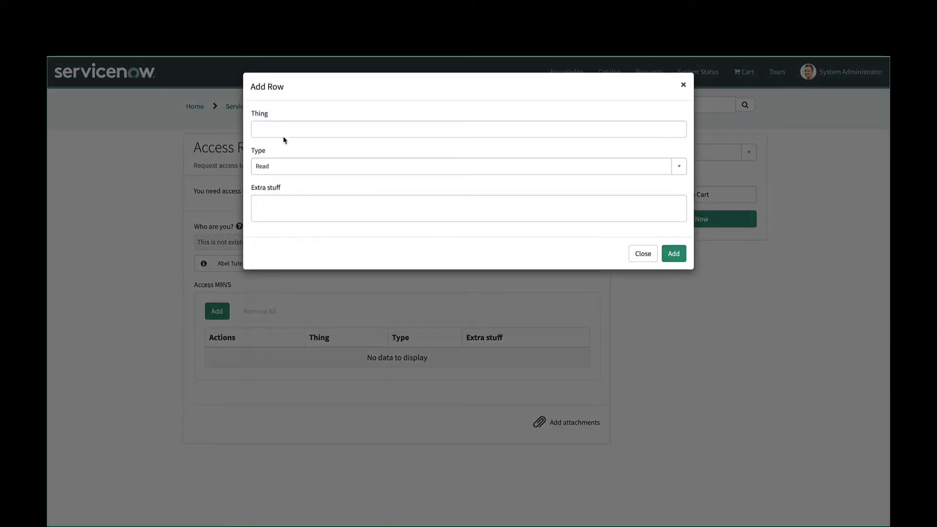
left_click(282, 126)
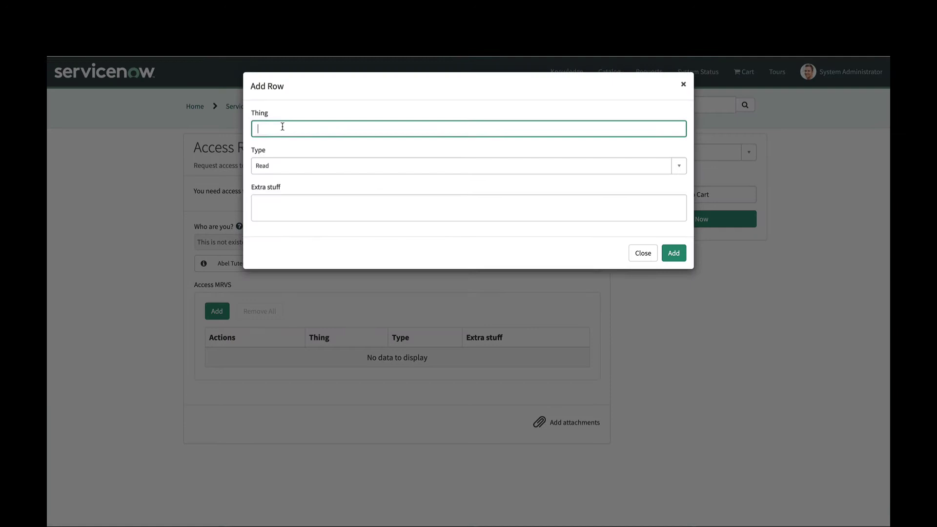
type("Thing 1")
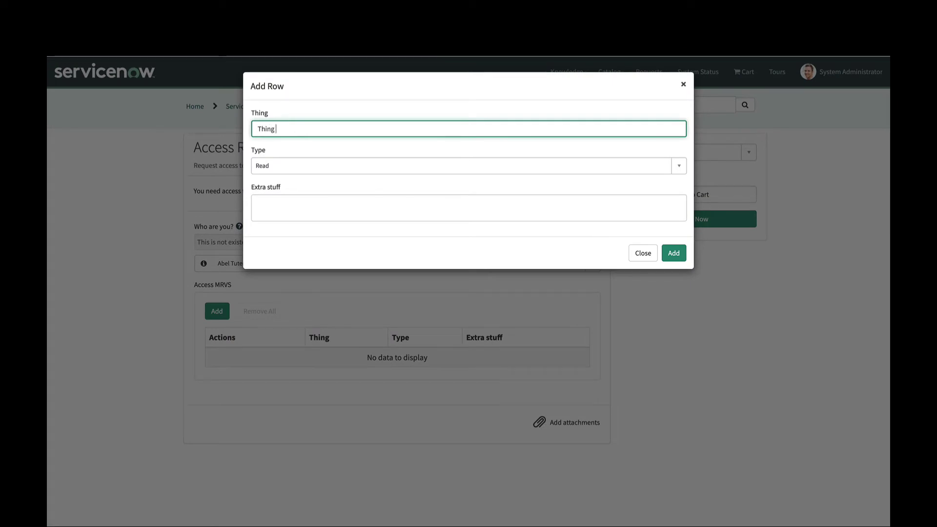
left_click(294, 205)
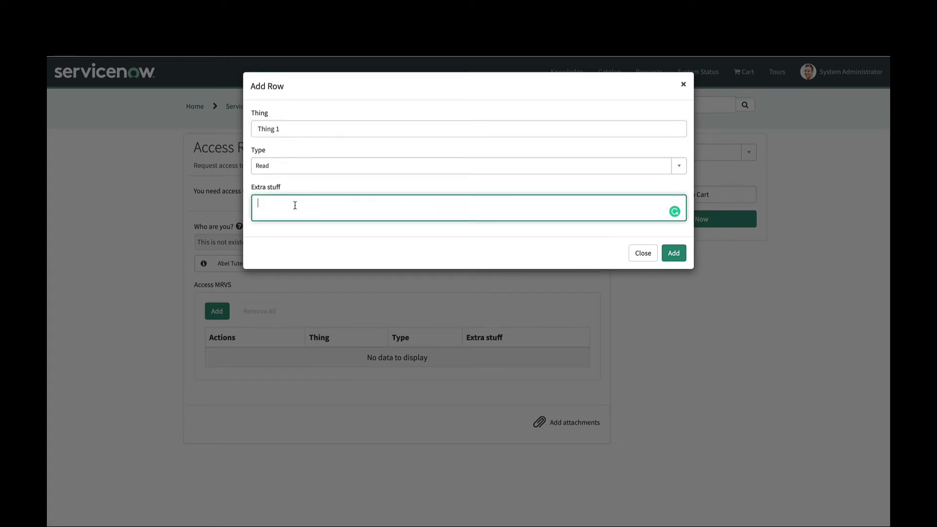
type("Lots of stuff")
left_click(673, 253)
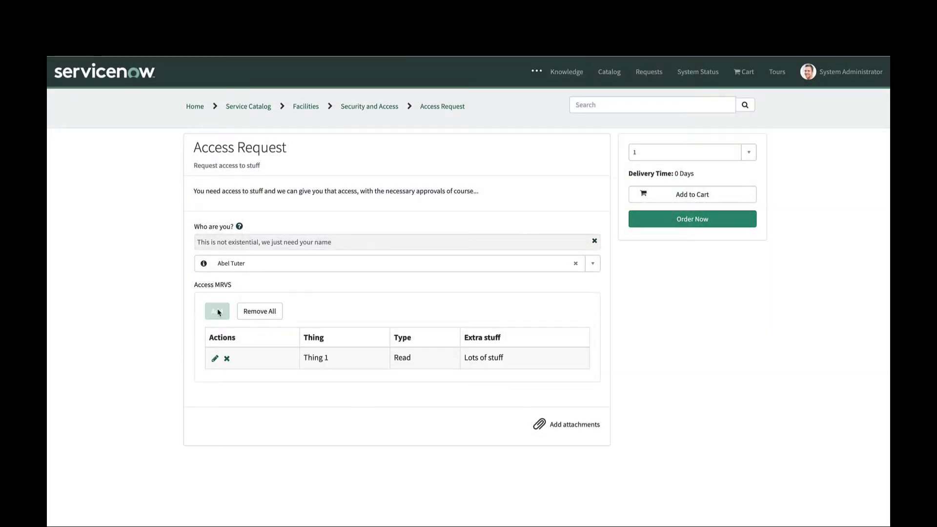
key("Return")
Fill a second row with Thing 2, Write access and 'Even more stuff'.
left_click(272, 130)
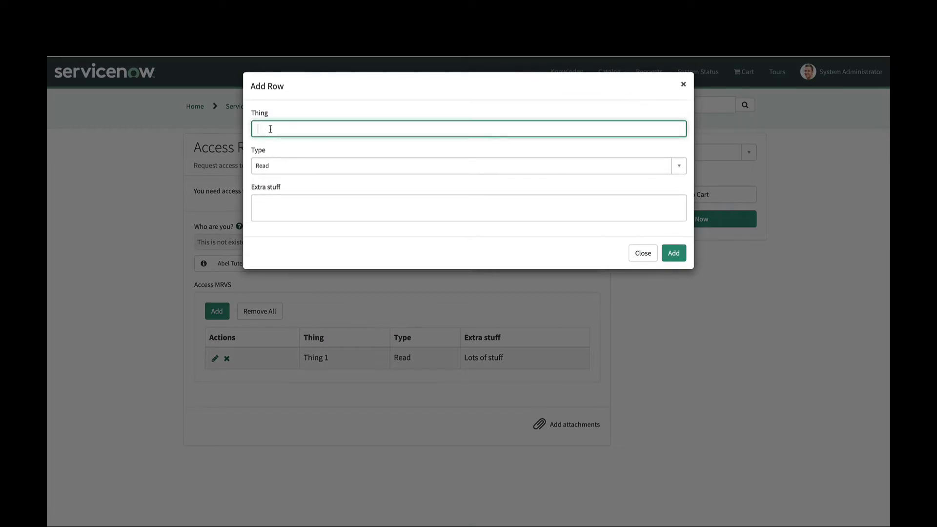
type("Thing 2")
left_click(278, 166)
left_click(281, 212)
left_click(284, 207)
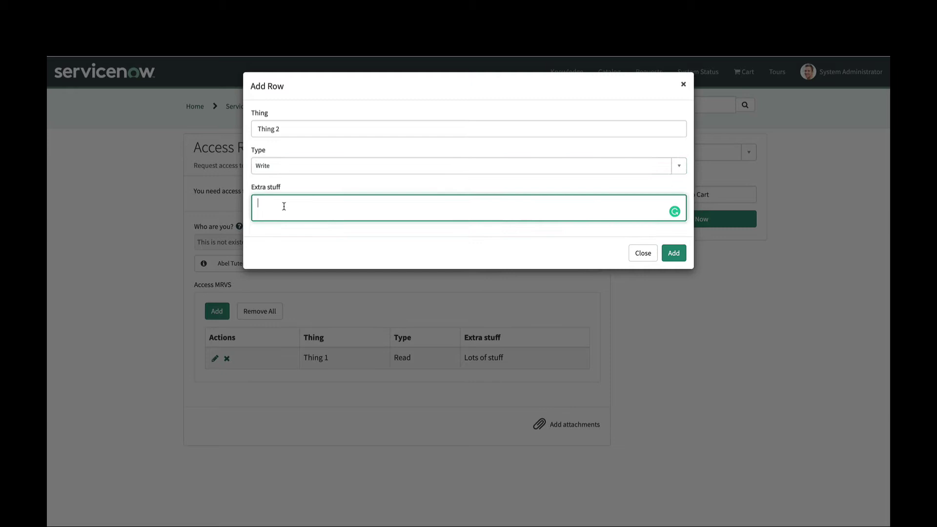
type("Even more stuff")
Add the Thing 2 row, then order and check out the Access Request.
left_click(674, 253)
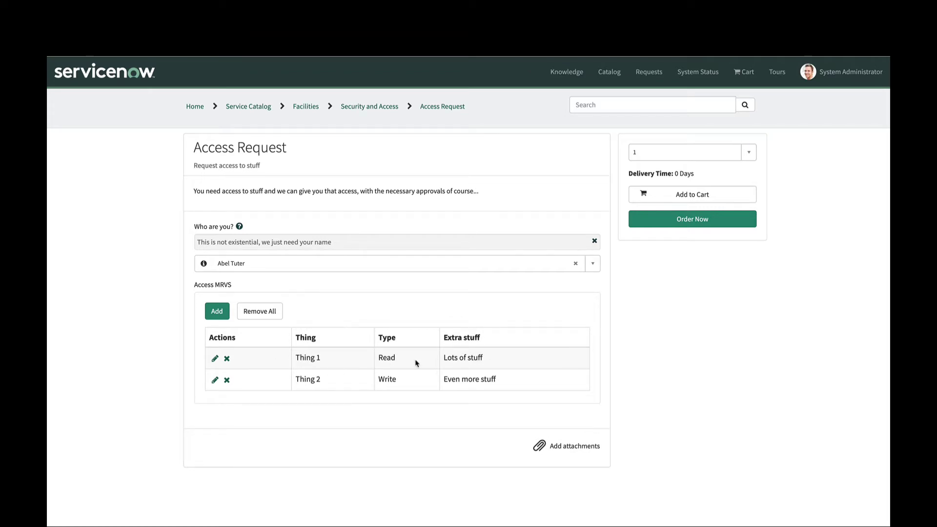
left_click(693, 223)
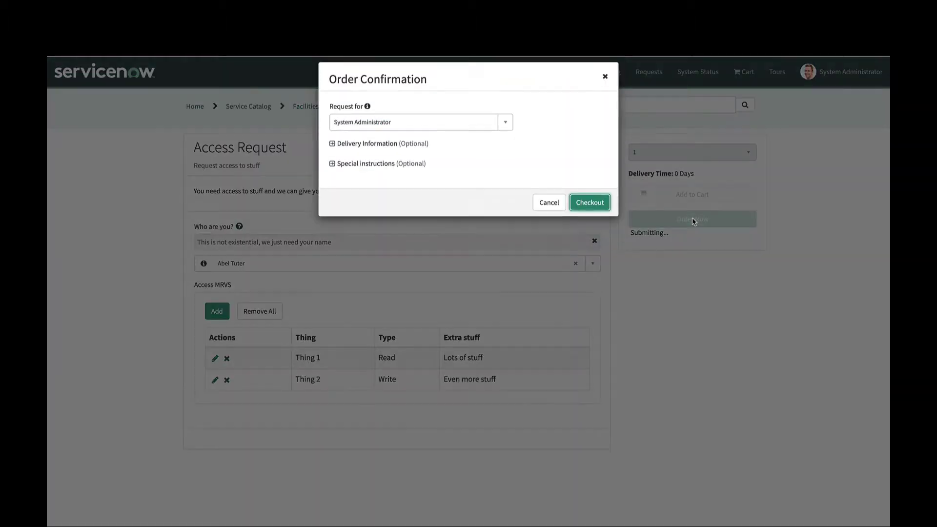
left_click(589, 213)
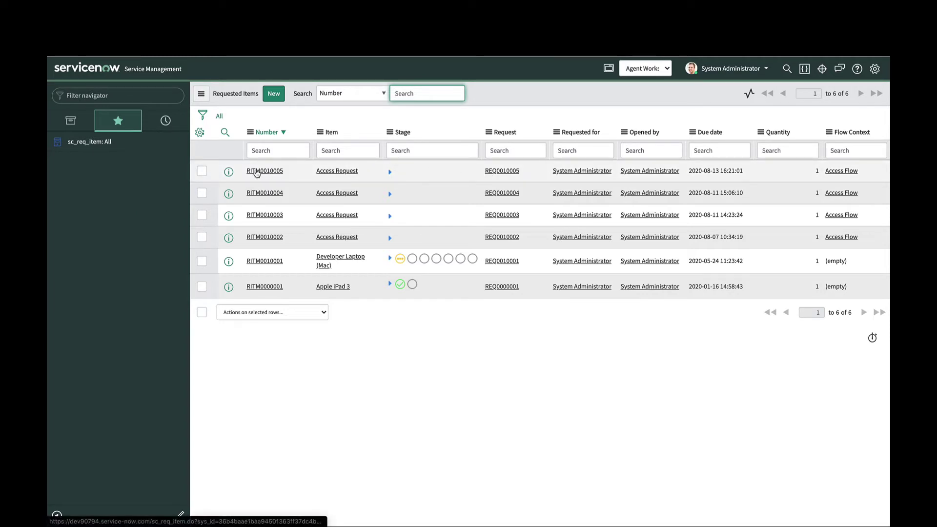
Open the newly created Access Request item and scroll down its record.
left_click(270, 172)
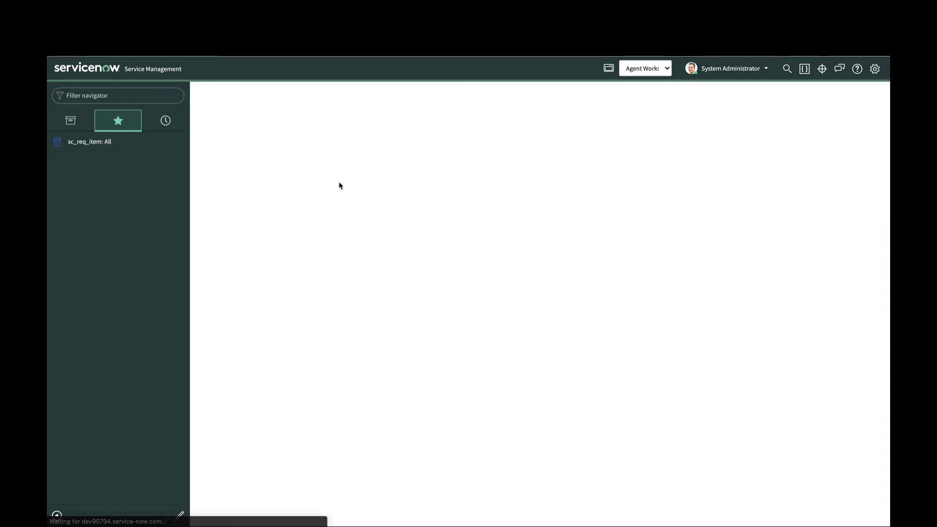
scroll(463, 254, "down", 5)
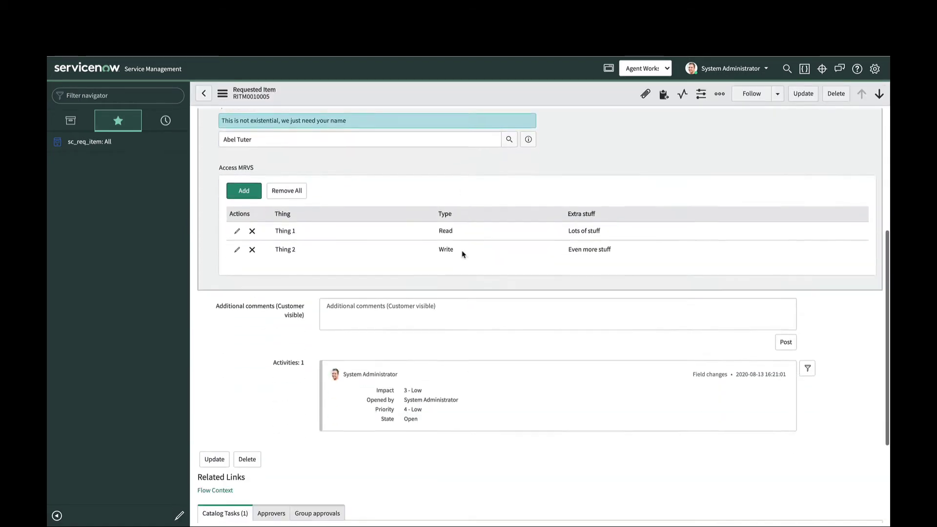
scroll(488, 258, "up", 1)
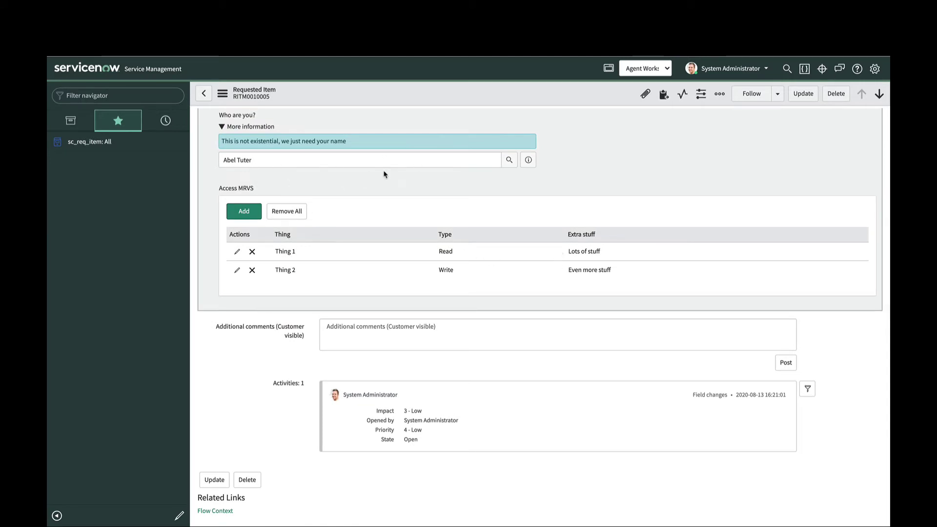
scroll(288, 311, "down", 1)
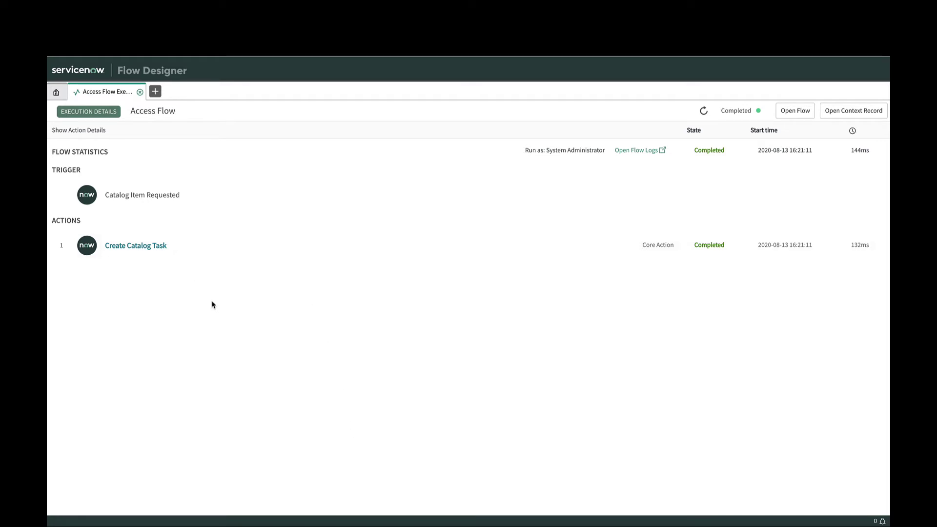
Edit Access Flow and add a Get Catalog Variables action after Create Catalog Task.
left_click(792, 114)
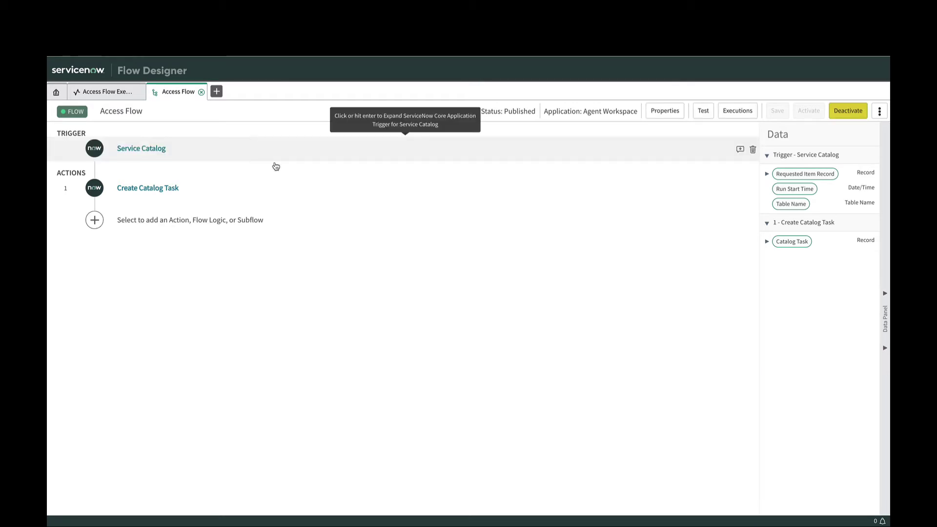
left_click(154, 220)
left_click(151, 221)
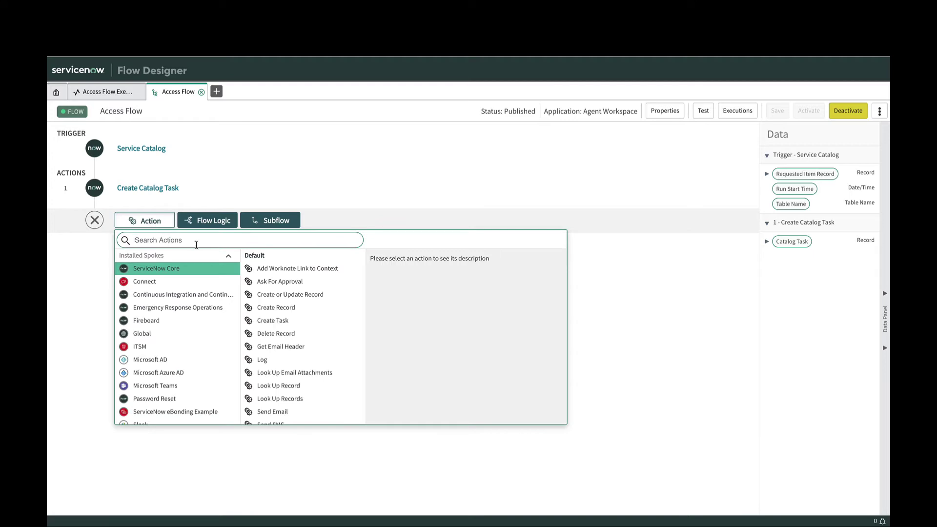
type("get vari")
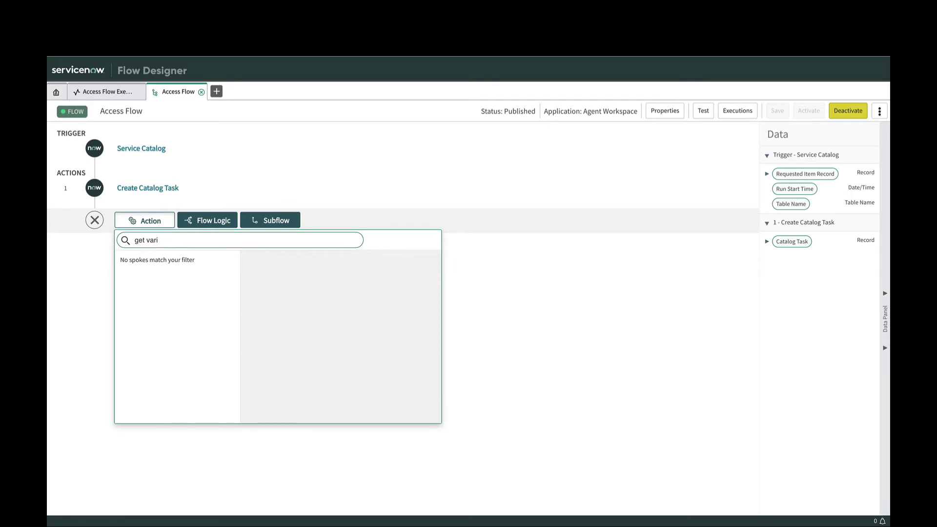
type("ableta")
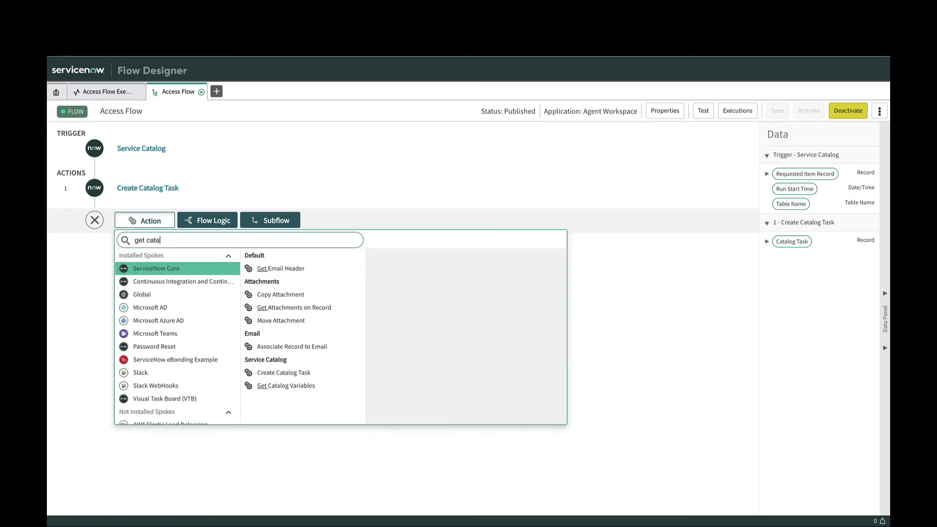
left_click(296, 275)
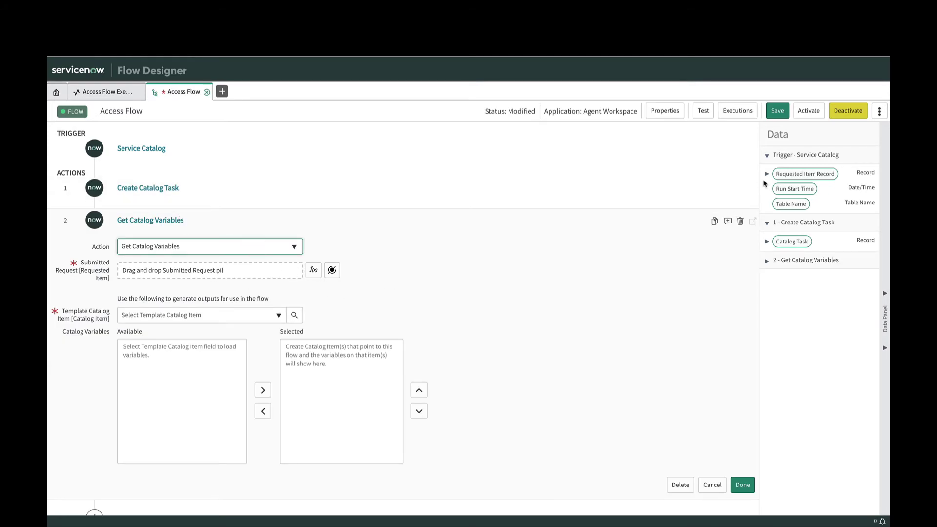
Feed the Requested Item record to Submitted Request, use the Access Request template, and output who and access_mrvs.
left_click_drag(780, 174, 205, 272)
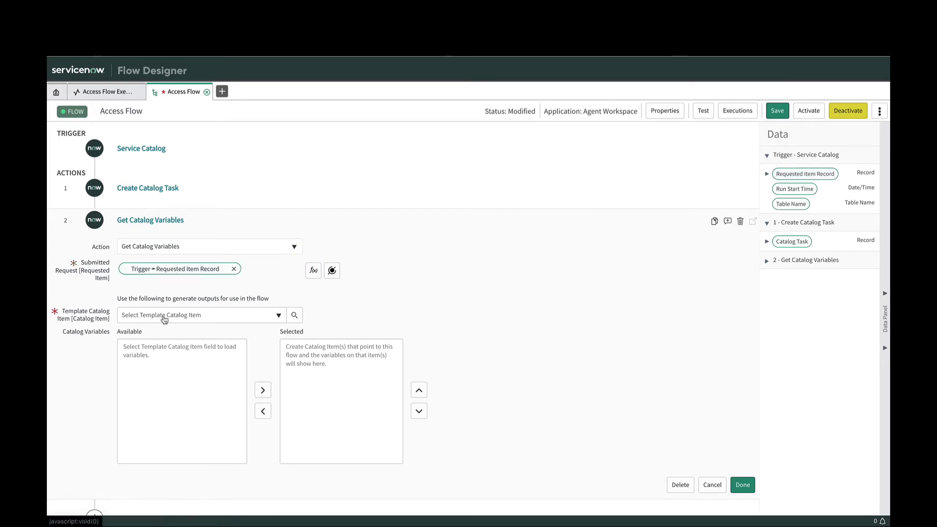
left_click(215, 318)
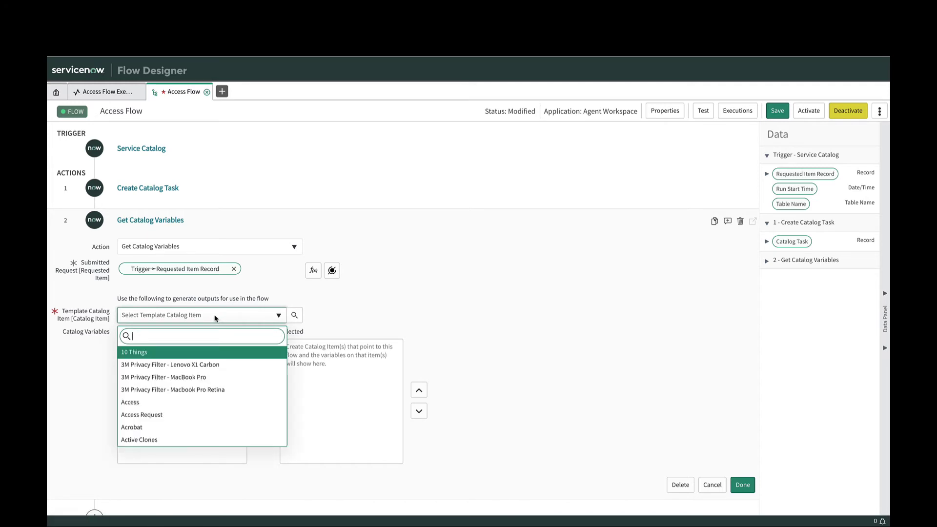
left_click(147, 417)
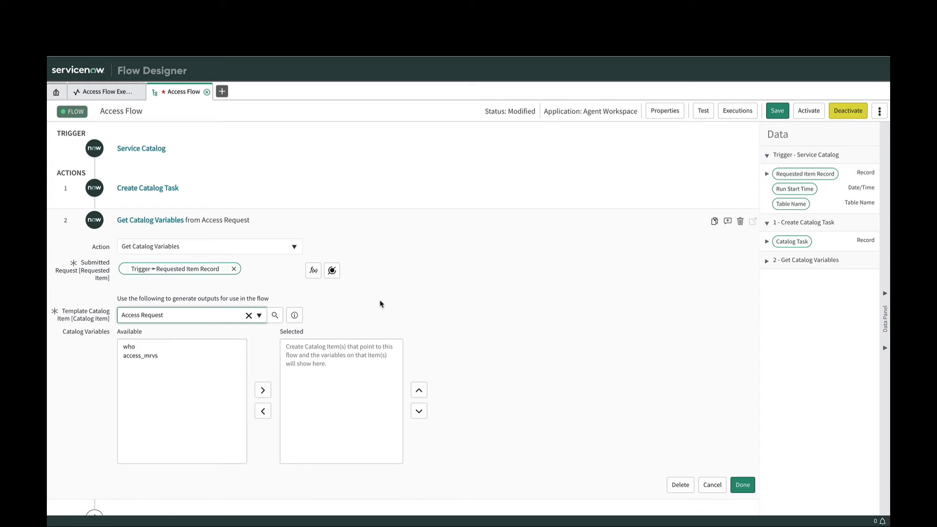
left_click(133, 347)
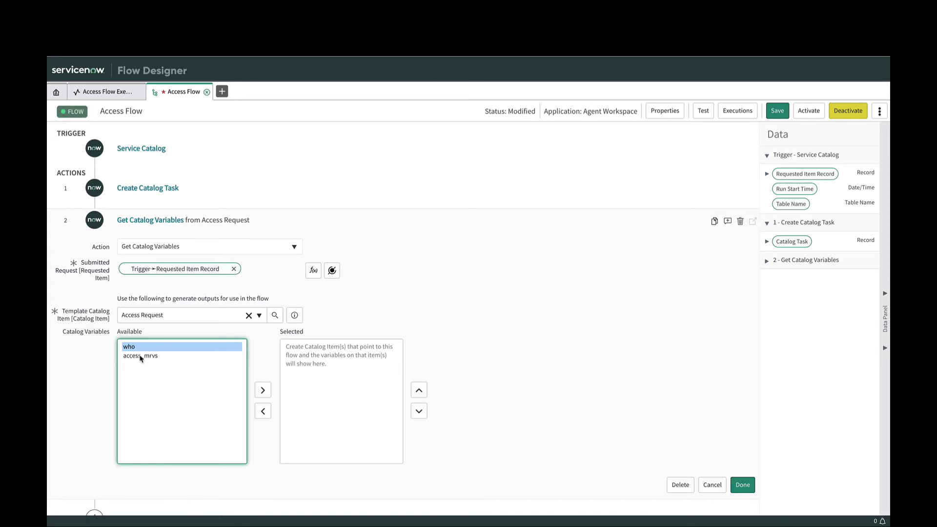
left_click(140, 357, "shift")
left_click(263, 389)
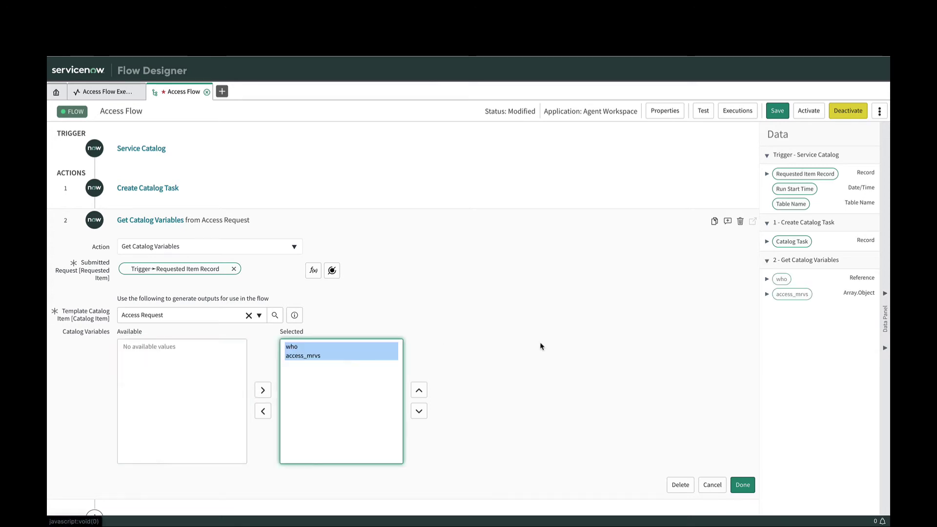
left_click(587, 397)
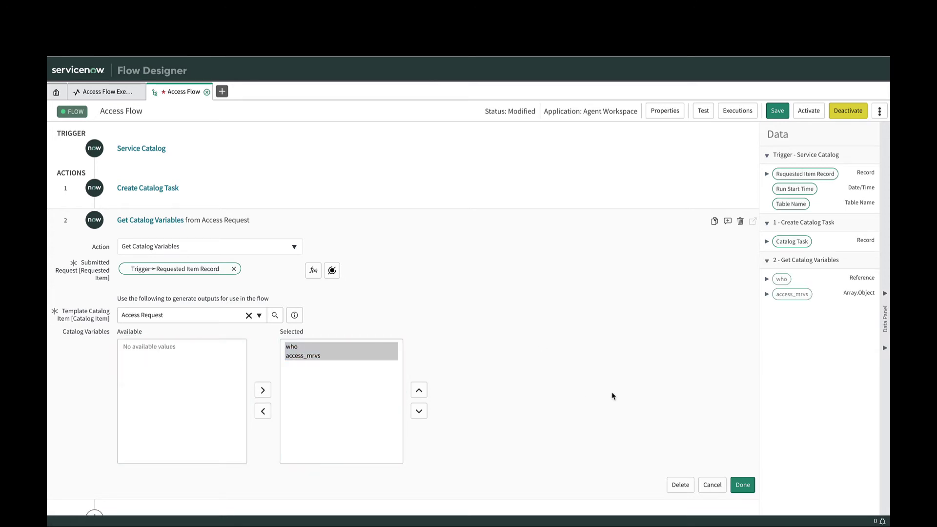
Finish the step and expand access_mrvs to reveal the Type, Extra stuff and Thing pills.
left_click(743, 485)
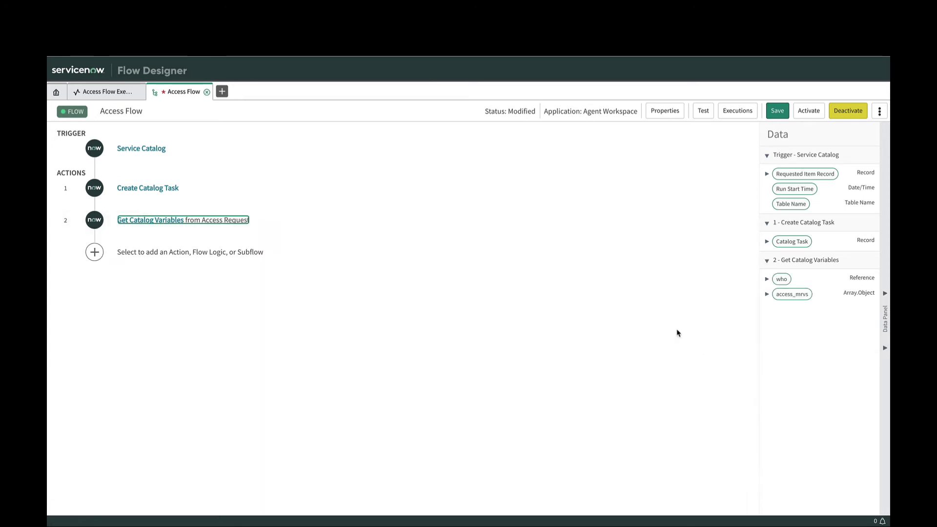
left_click(766, 294)
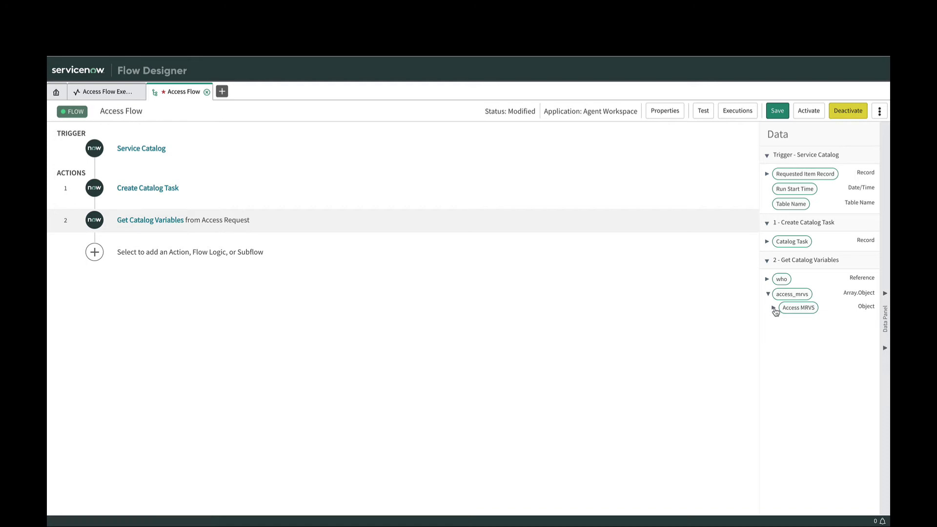
left_click(774, 309)
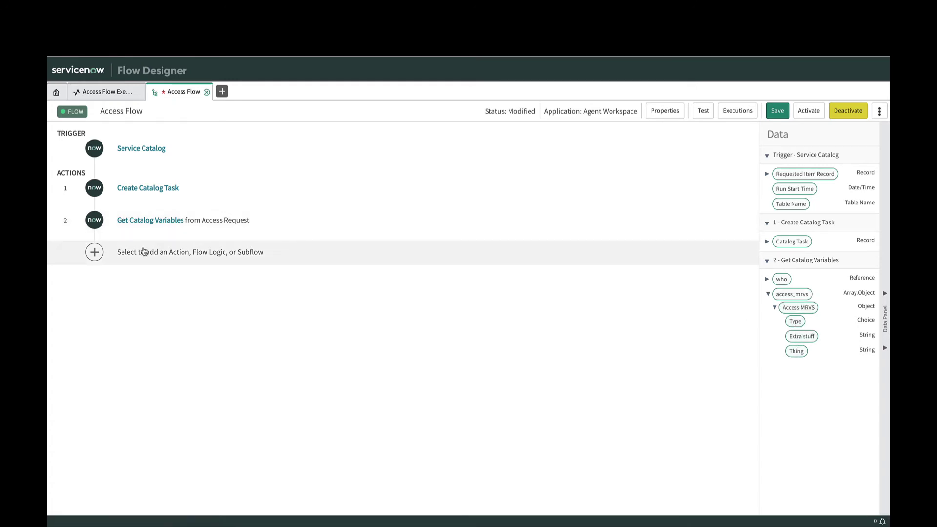
Add a For Each step 3 that iterates over step 2's access_mrvs rows.
left_click(95, 252)
left_click(207, 252)
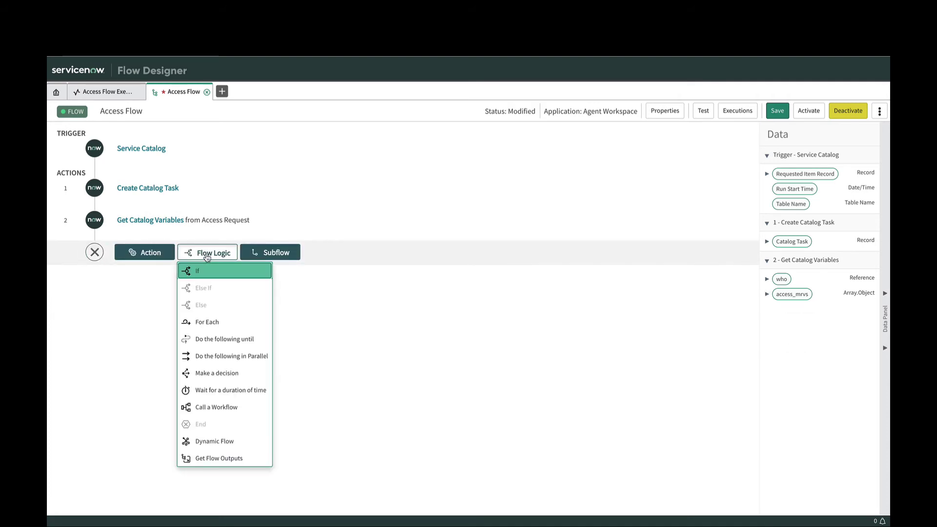
left_click(210, 325)
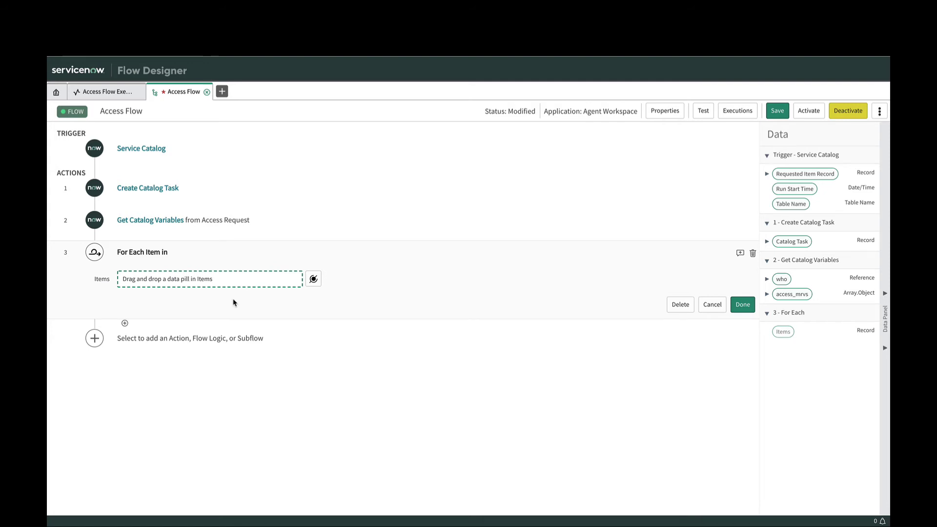
left_click_drag(781, 294, 171, 279)
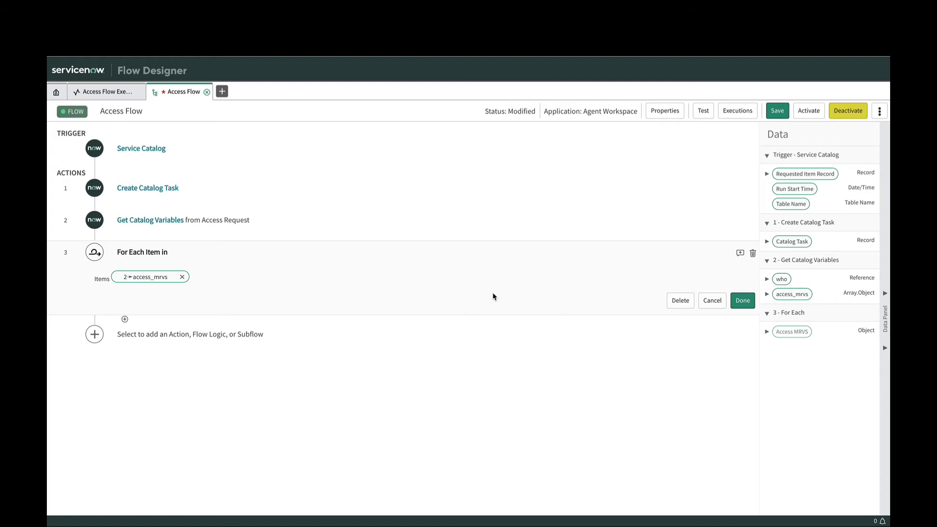
left_click(737, 299)
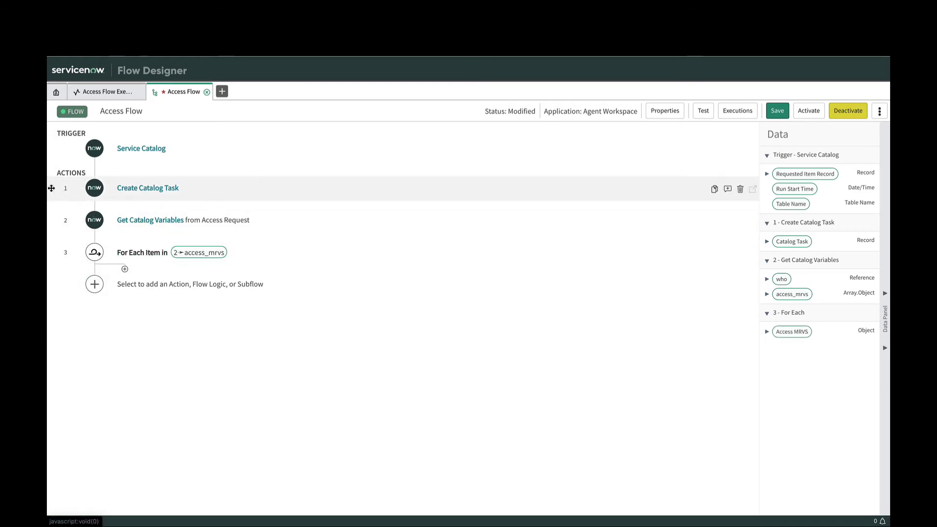
Move Create Catalog Task inside the loop and put the row's Type in its short description.
left_click_drag(52, 189, 142, 267)
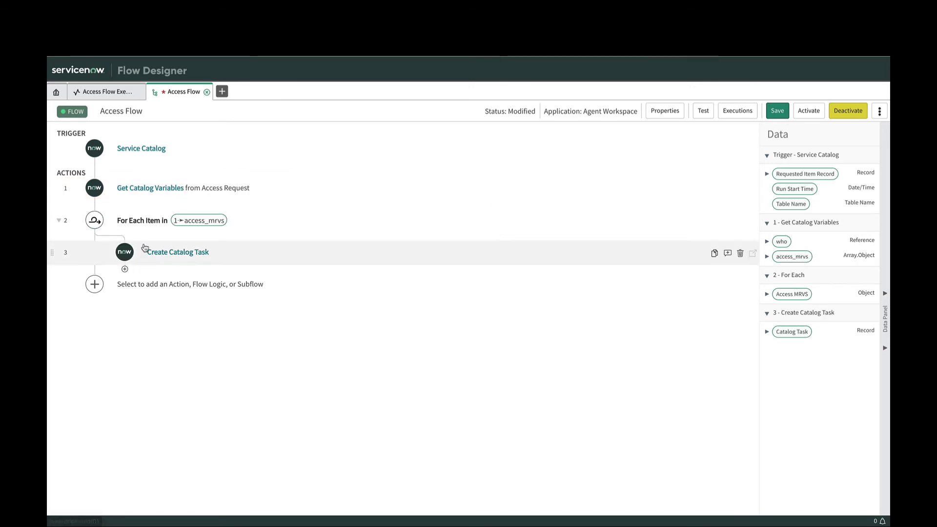
left_click(177, 255)
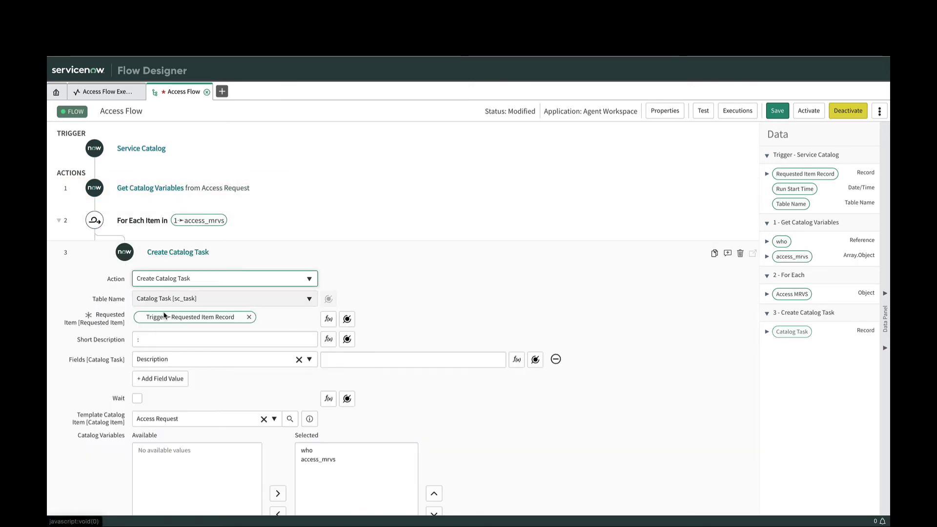
left_click(155, 338)
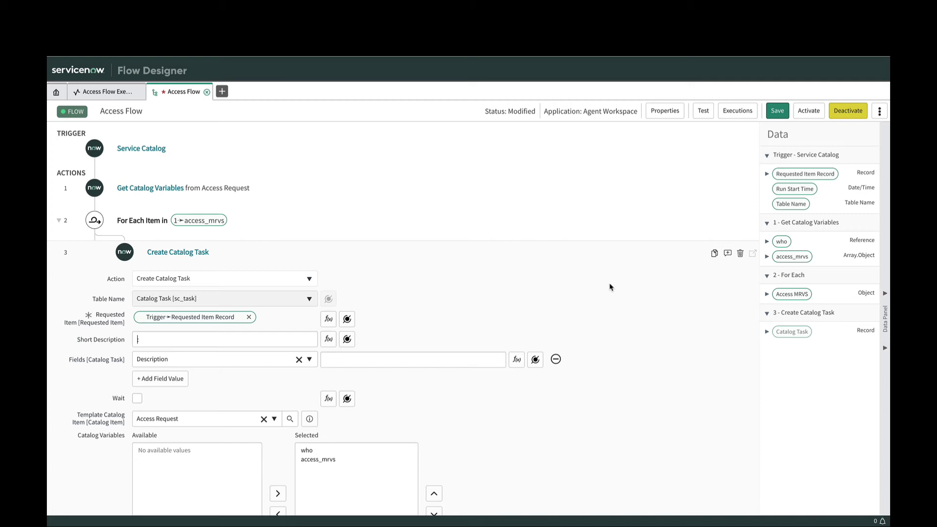
left_click(767, 294)
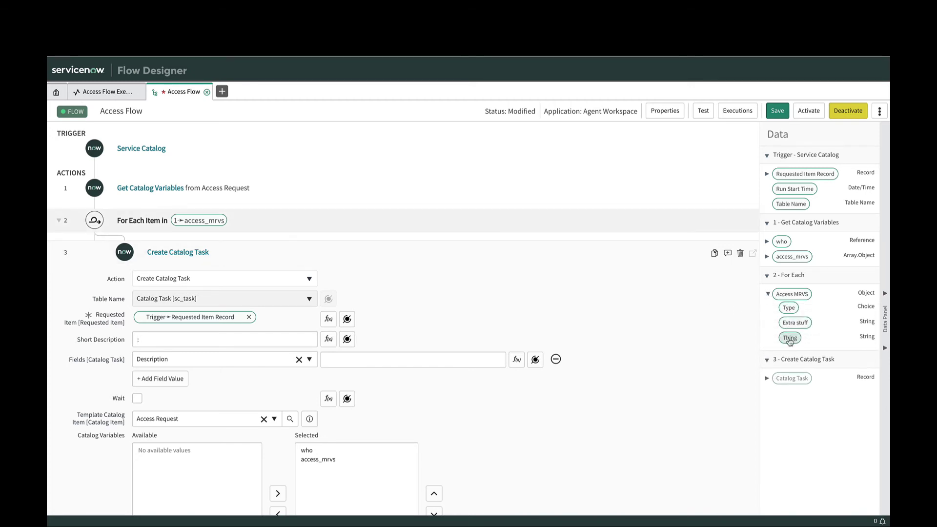
left_click_drag(788, 308, 135, 339)
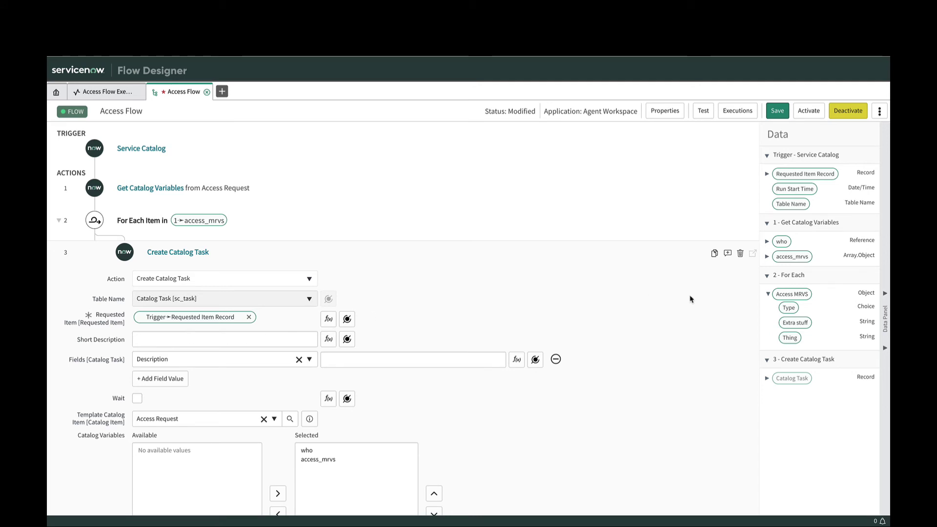
left_click_drag(789, 307, 234, 339)
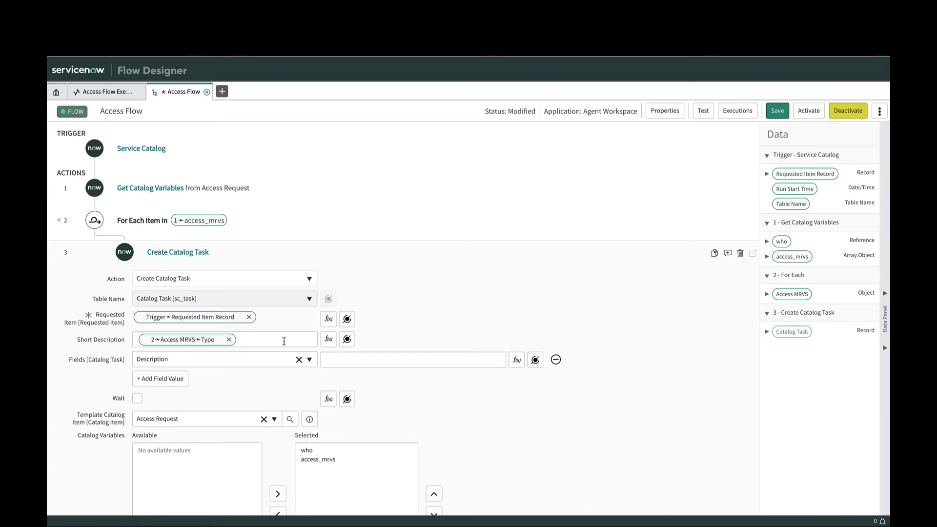
Append the row's Thing to the short description and set the description to Extra stuff.
left_click(767, 295)
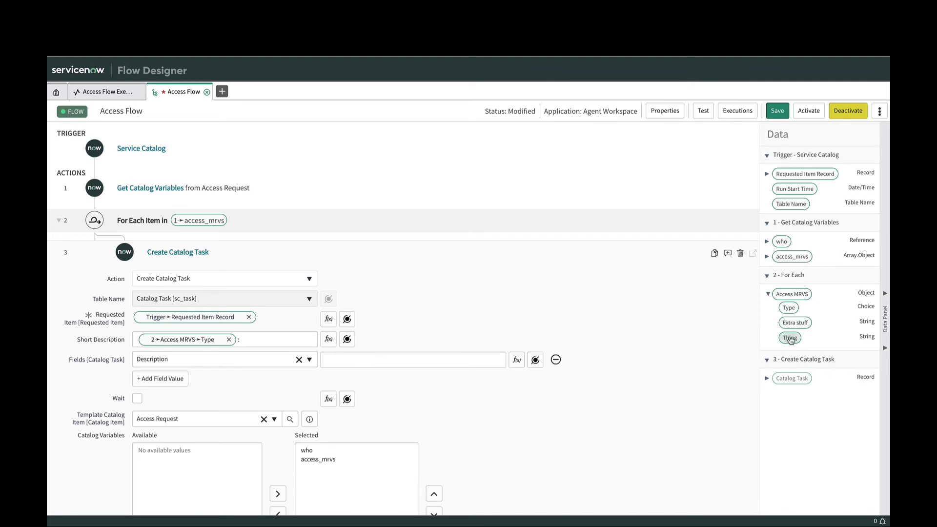
left_click_drag(790, 339, 274, 340)
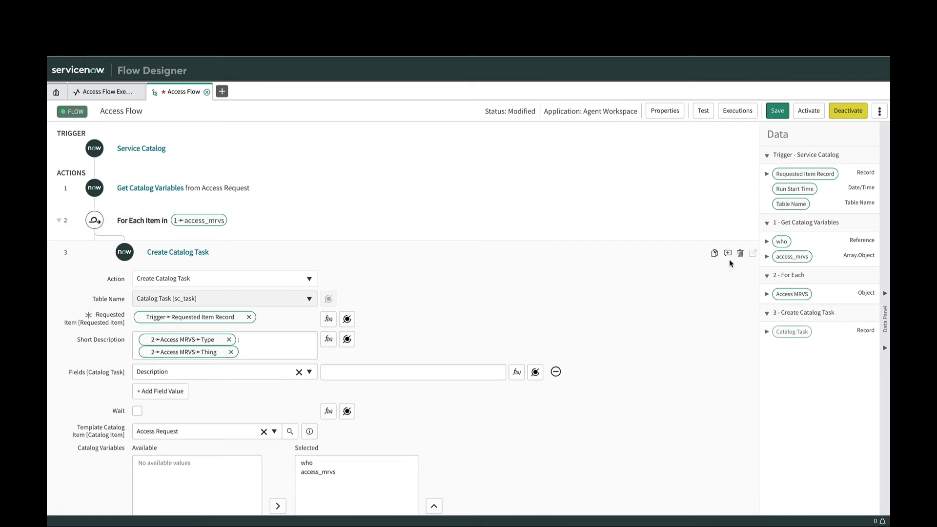
left_click(767, 294)
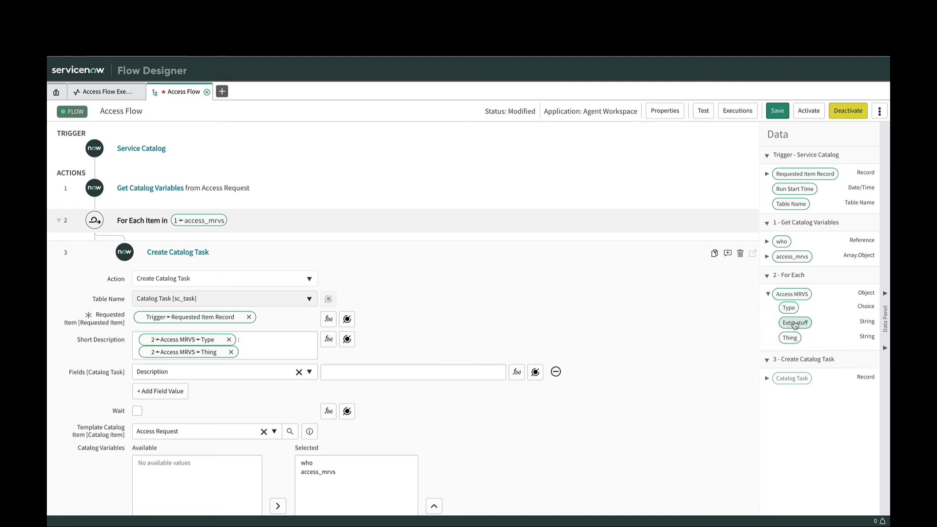
left_click_drag(795, 323, 388, 366)
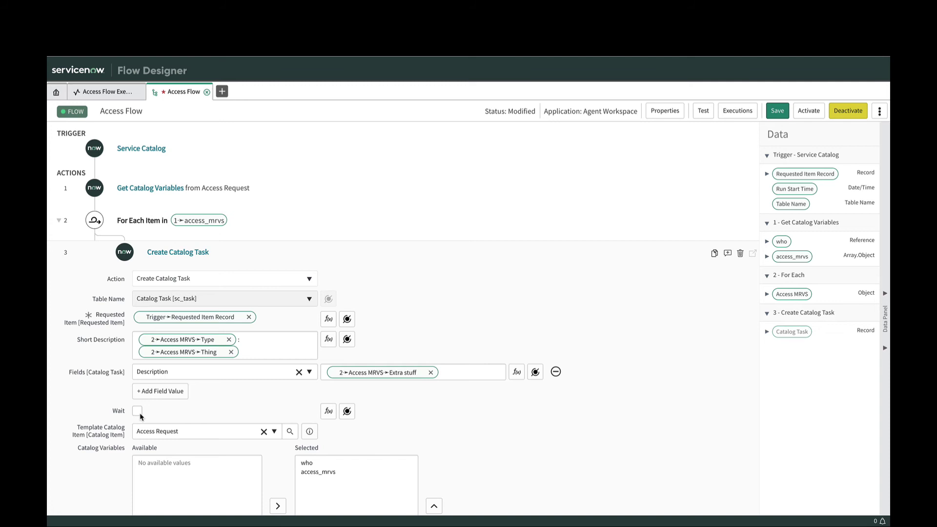
scroll(623, 442, "down", 4)
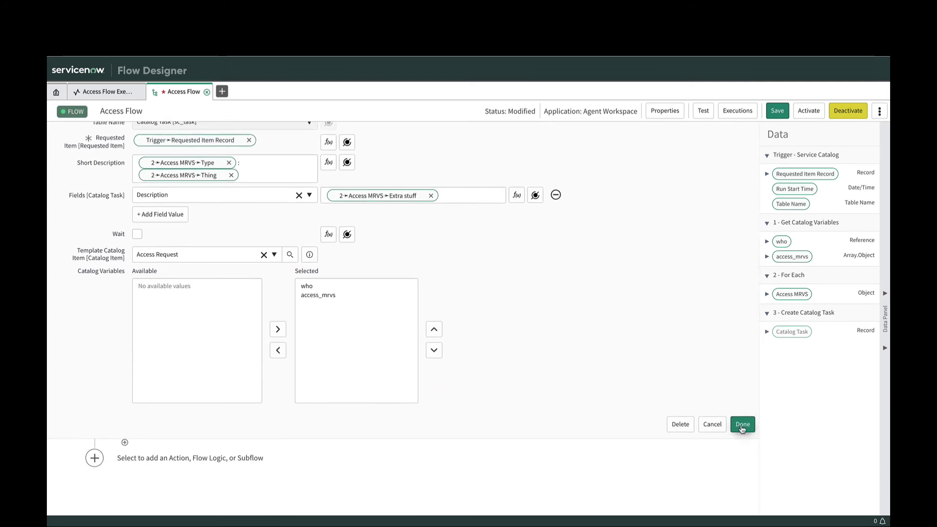
left_click(743, 424)
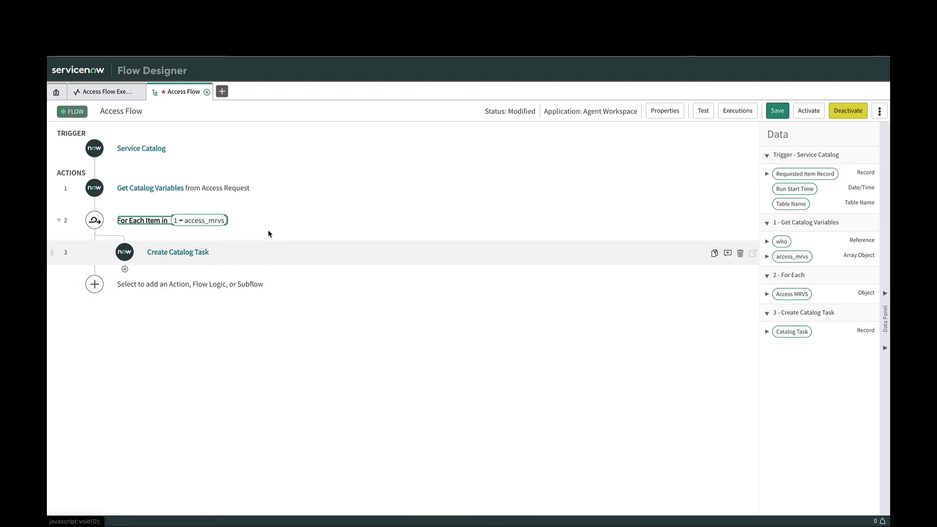
Save Access Flow, test it against RITM0010005, and open the test run's execution details.
left_click(781, 115)
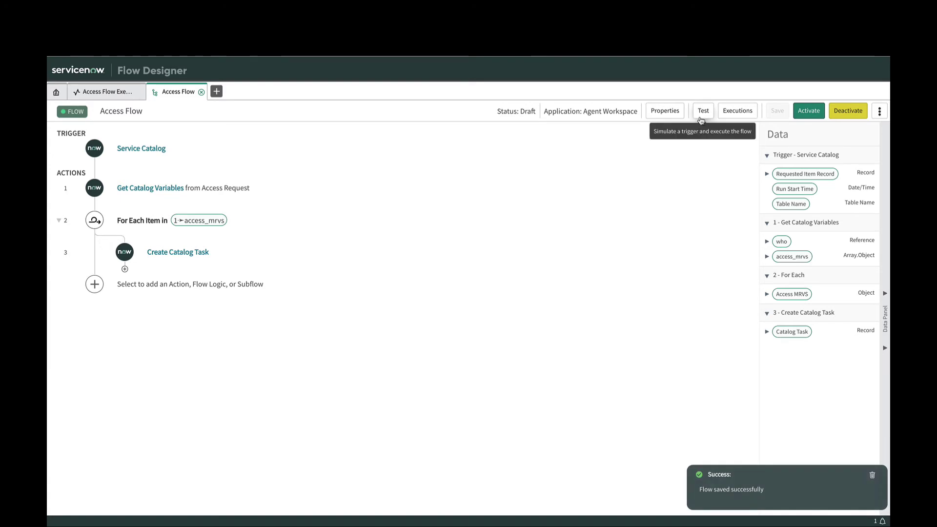
left_click(703, 114)
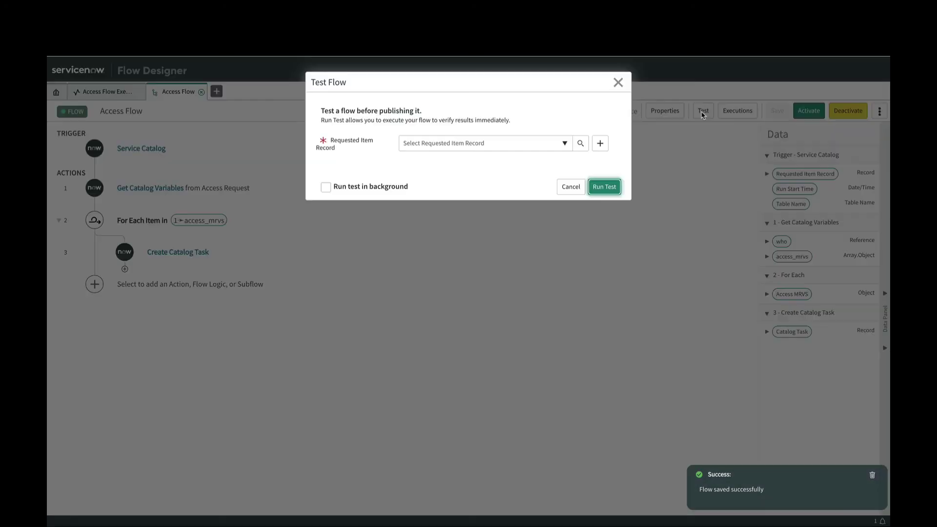
left_click(503, 145)
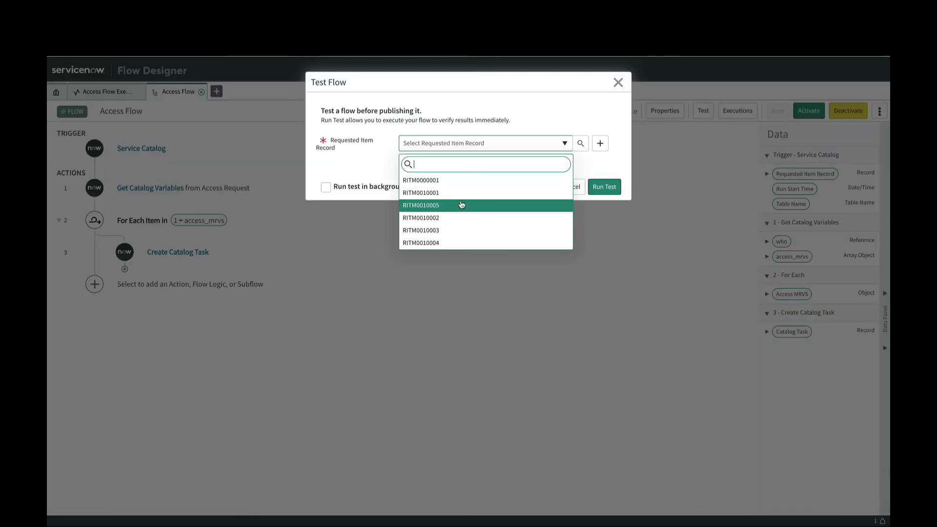
left_click(431, 205)
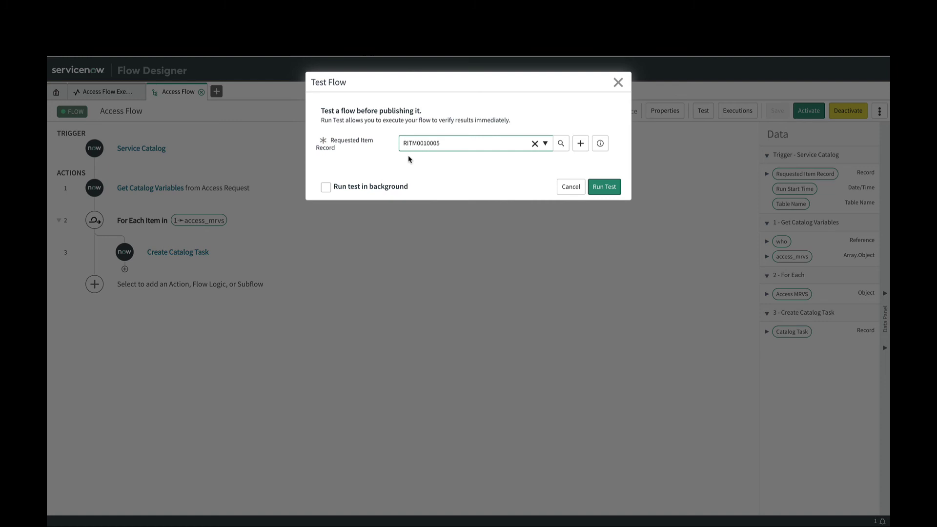
left_click(604, 187)
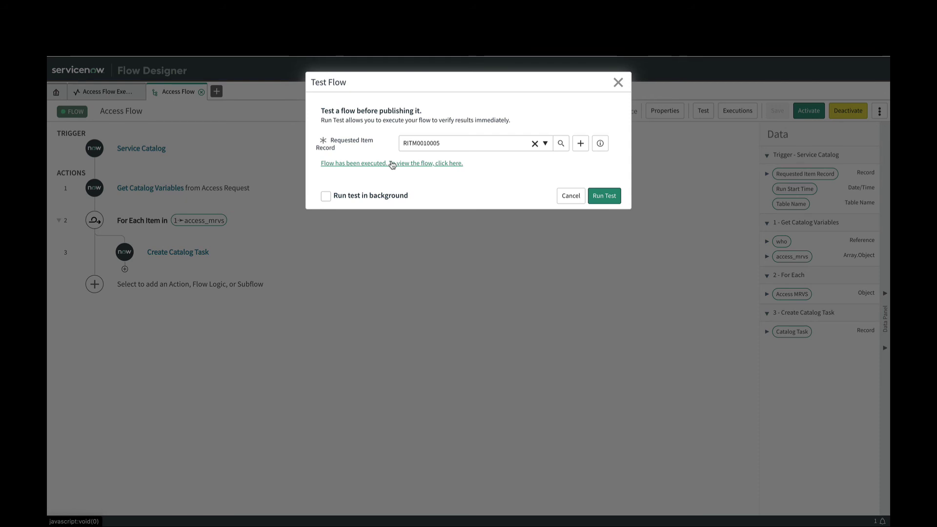
left_click(393, 163)
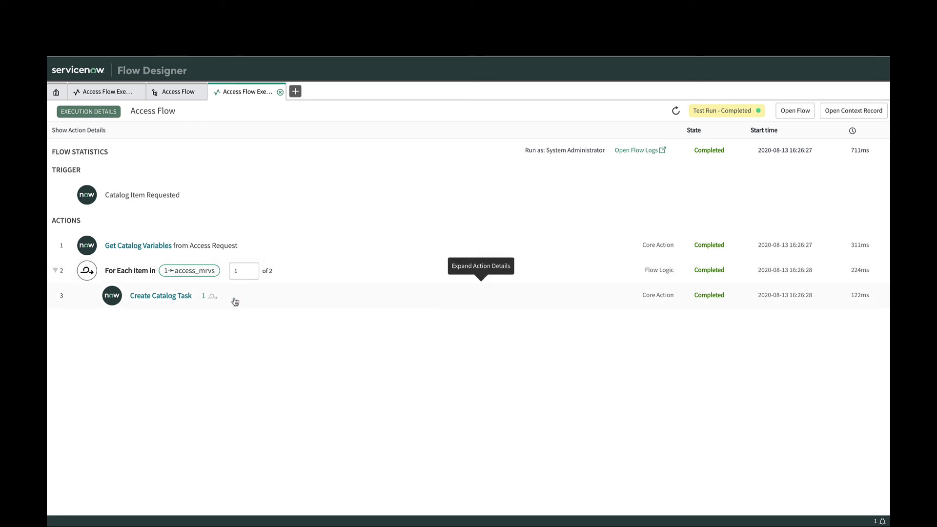
Show iteration 2's Create Catalog Task details with 'write: Thing 2' and 'Even more stuff'.
left_click(251, 269)
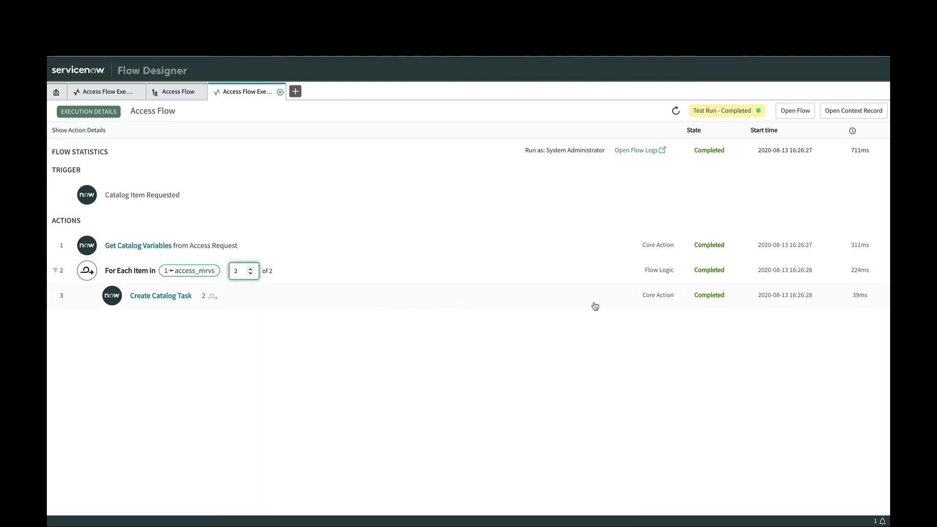
left_click(183, 297)
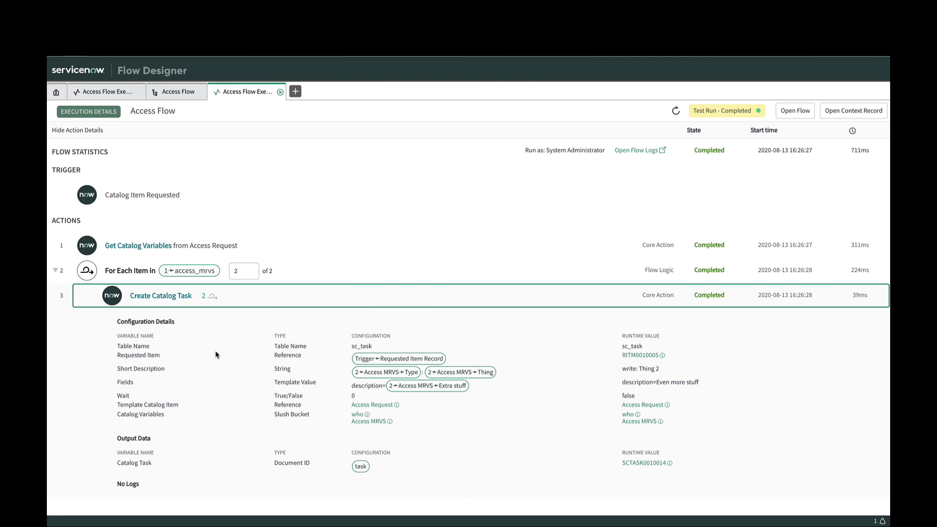
scroll(273, 369, "down", 1)
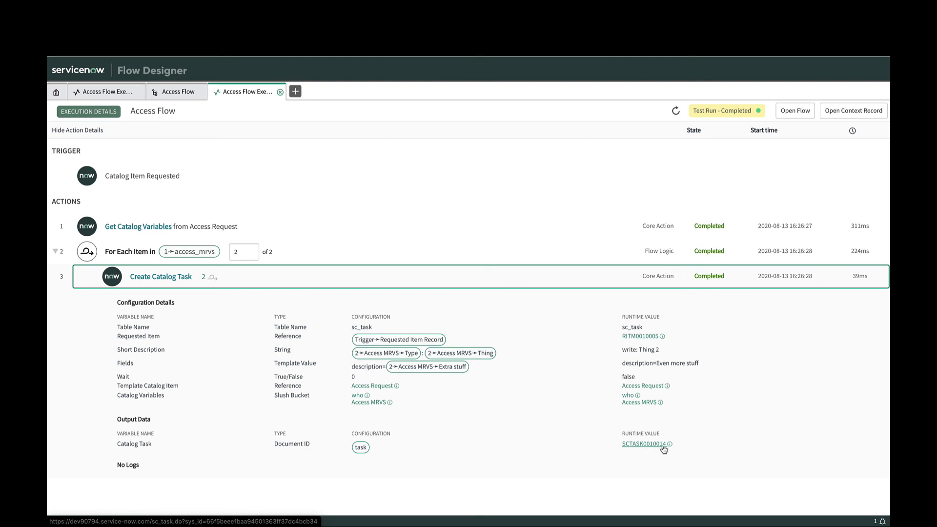
Show iteration 1's Create Catalog Task: short description 'read: Thing 1', description 'Lots of stuff'.
left_click(251, 254)
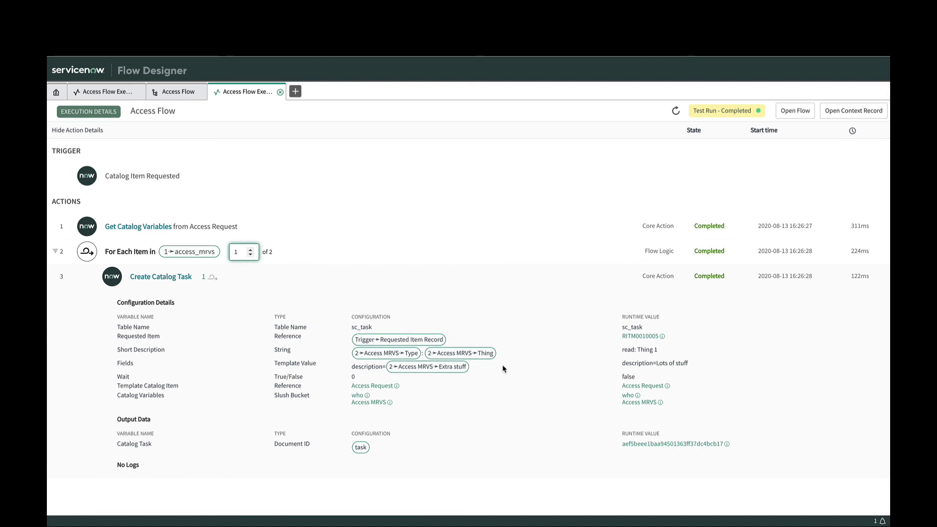
scroll(537, 393, "down", 1)
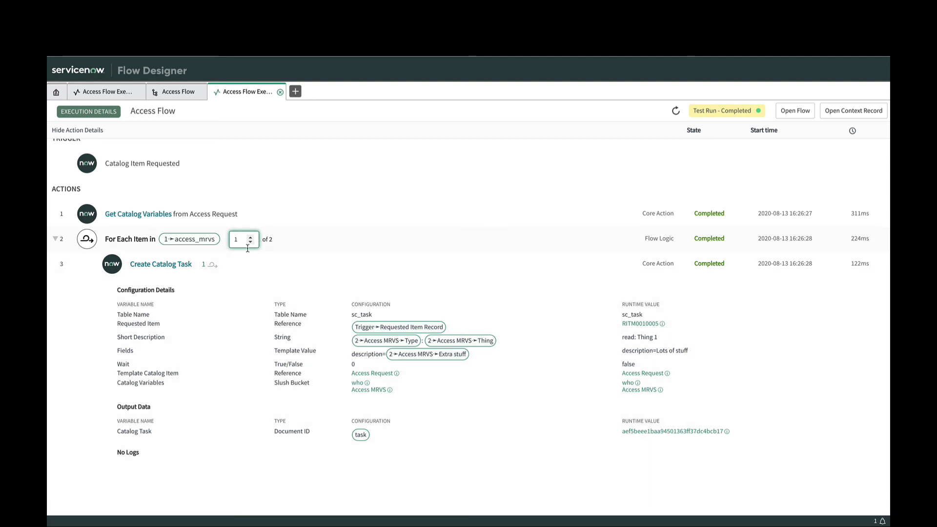
left_click(152, 265)
left_click(177, 297)
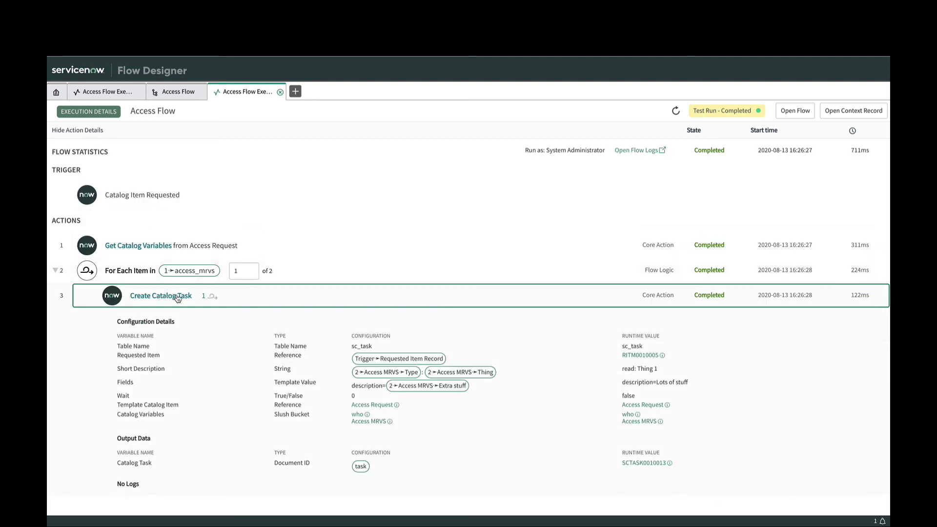